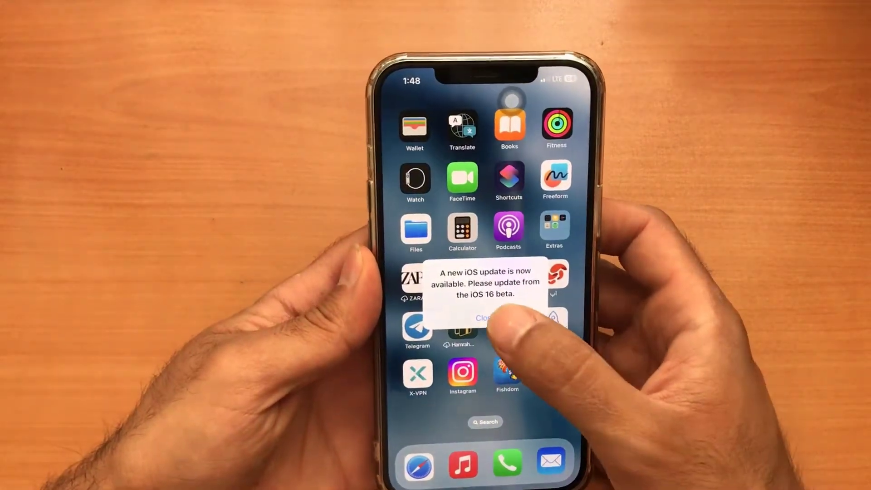
Step: Close the 'A new iOS update is now available' alert on the iPhone
click(485, 318)
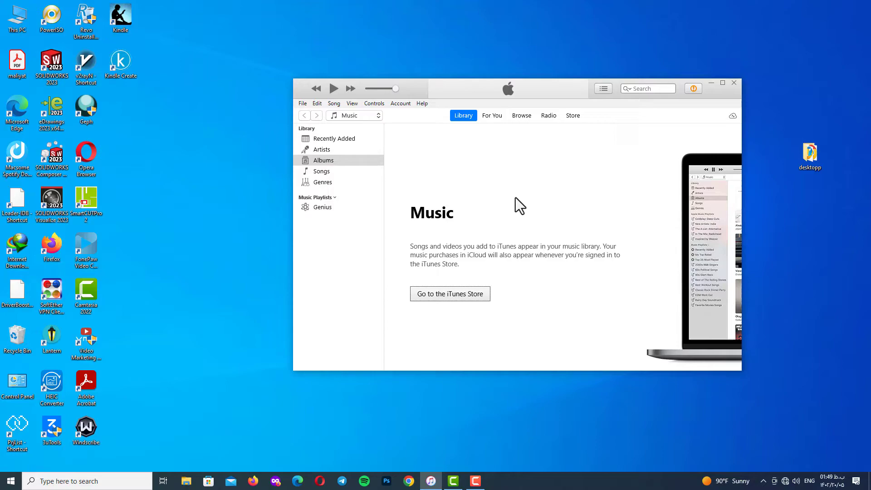
Step: Move the iTunes window up and to the left before connecting the iPhone
drag(559, 89, 479, 67)
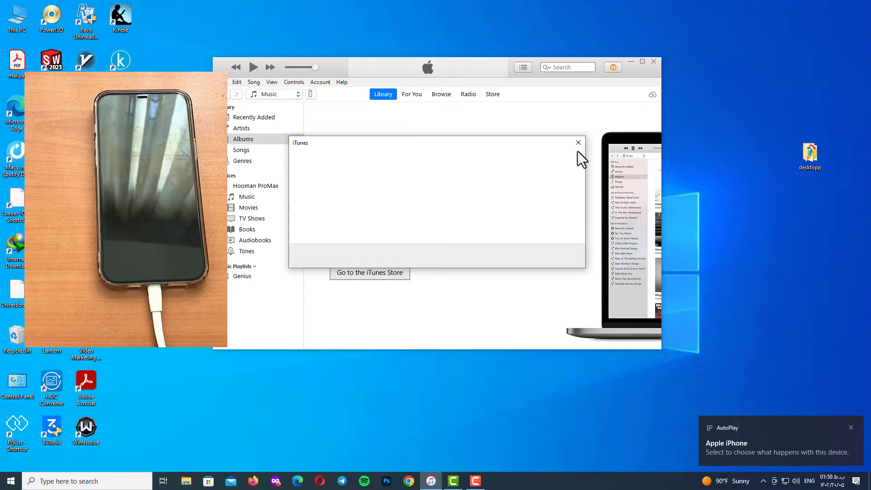
Step: Dismiss the Sign In prompt and run Back Up Now to this computer from the iPhone's summary page
click(579, 143)
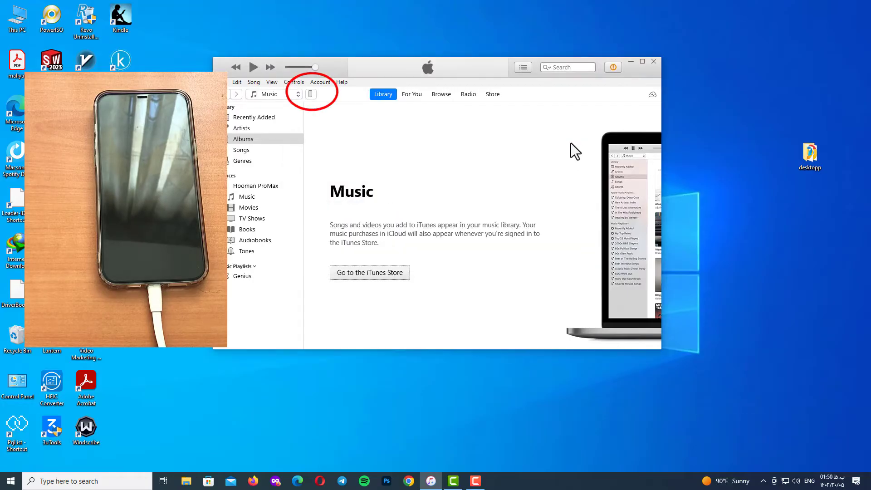
click(312, 94)
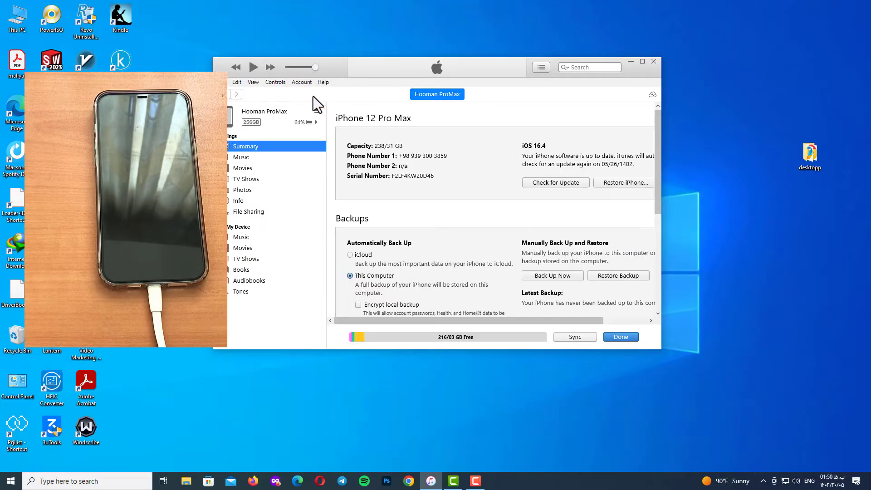
scroll(545, 204, down, 2)
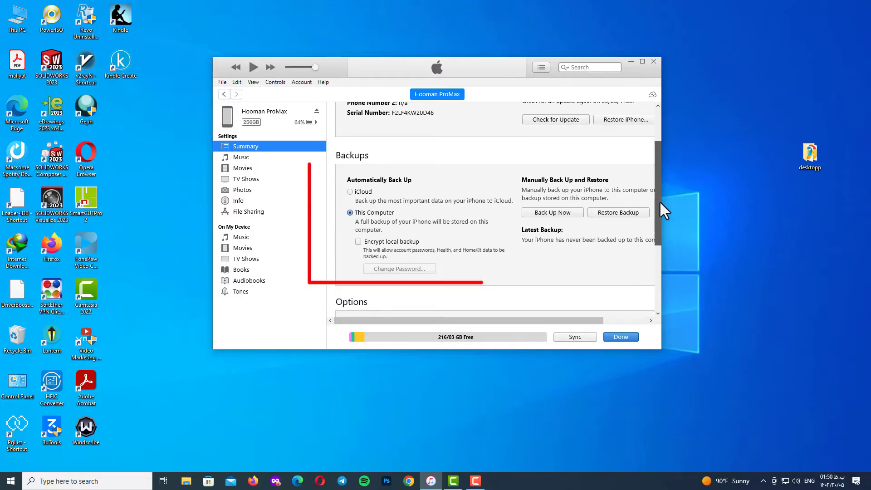
click(643, 62)
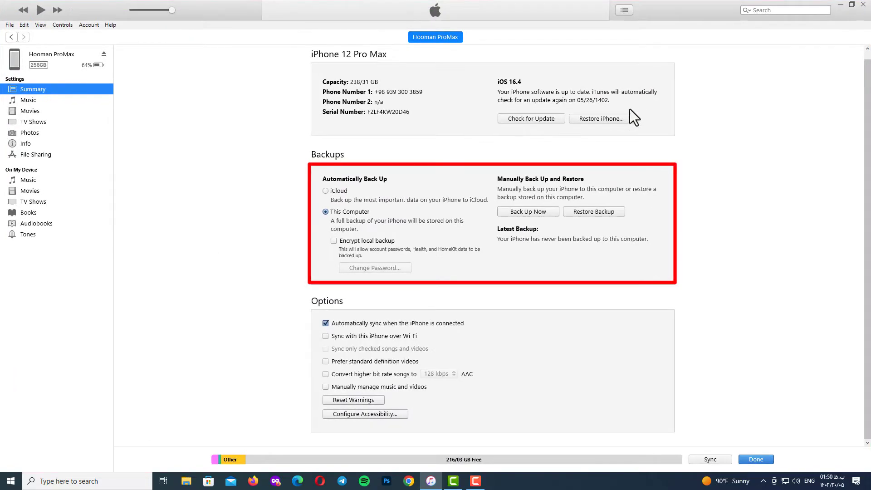
click(529, 212)
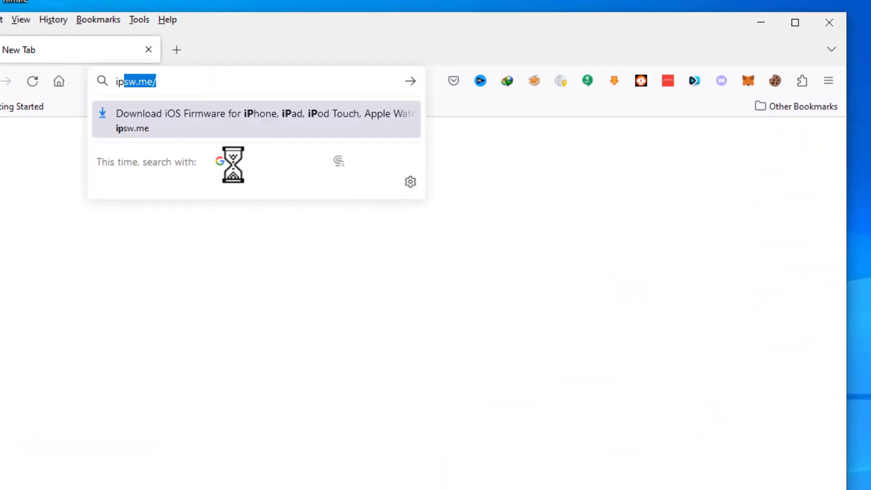
text(sw.)
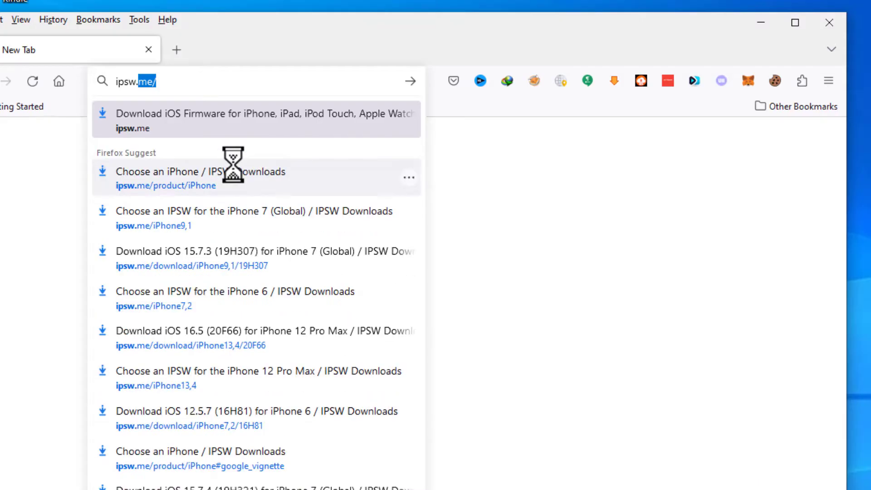
text(me)
Step: On ipsw.me choose iPhone, then iPhone 12 Pro Max, and reach its firmware list past the ad
key(Return)
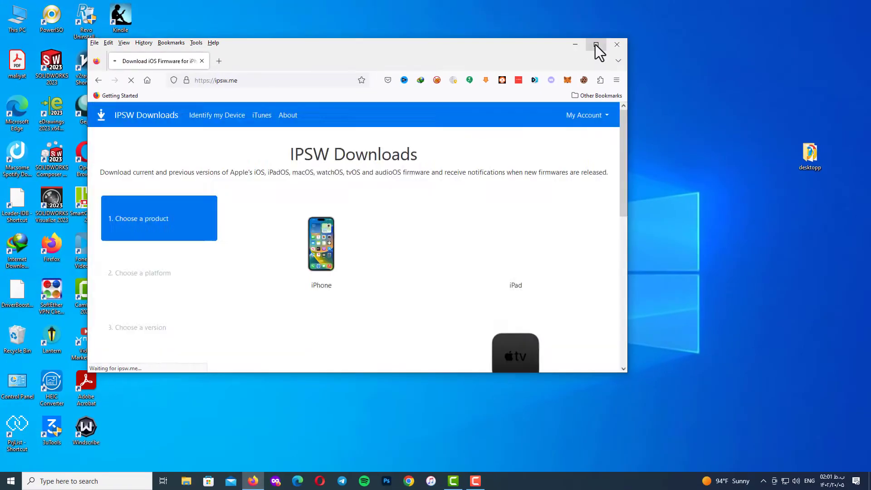
click(596, 44)
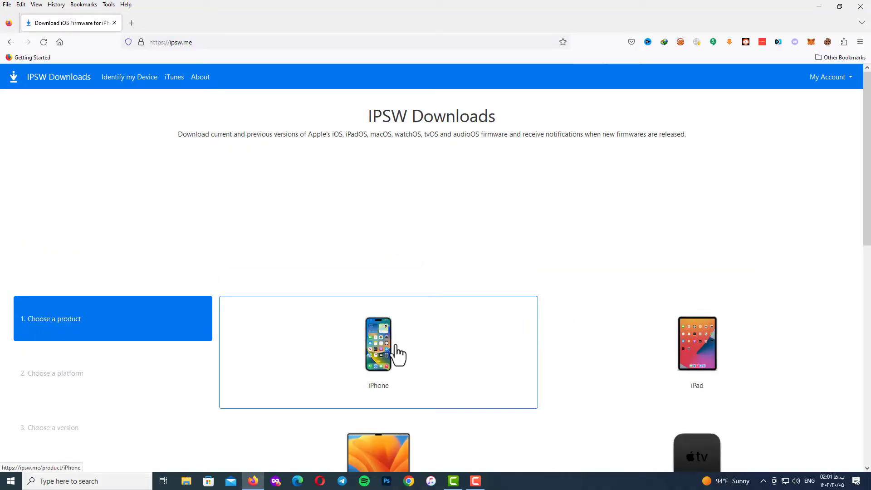
click(392, 354)
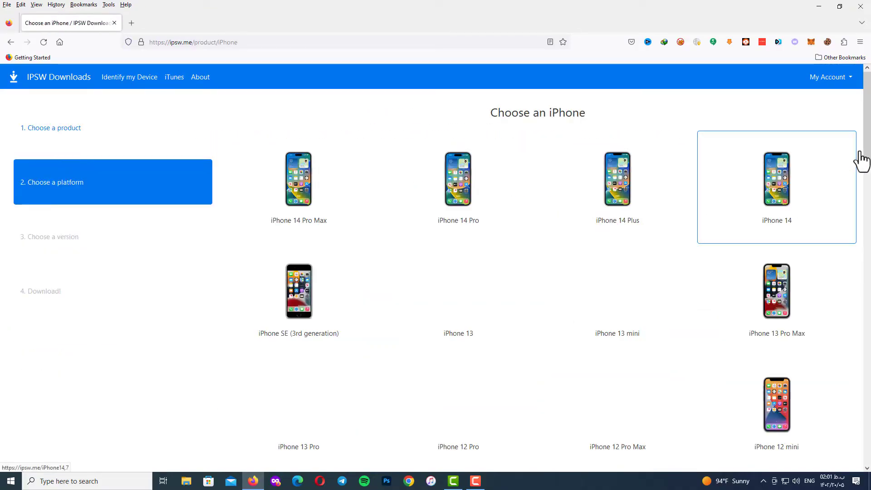
drag(867, 150, 868, 201)
scroll(450, 191, up, 2)
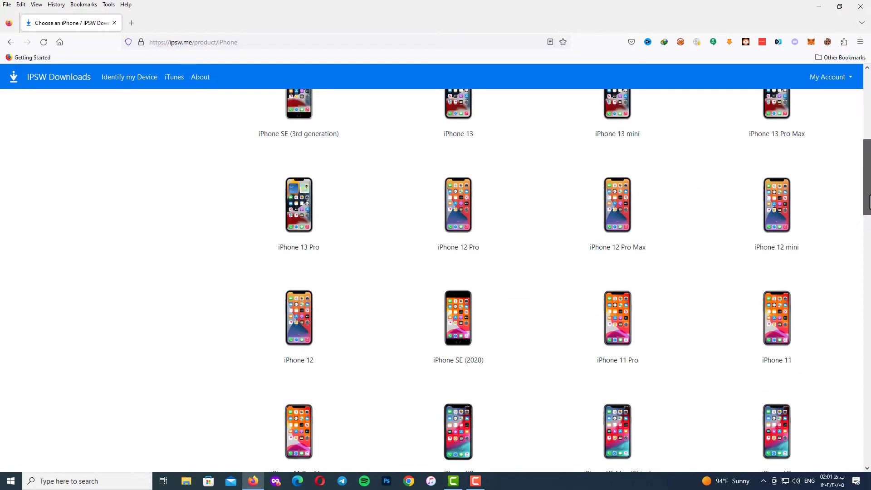
click(476, 354)
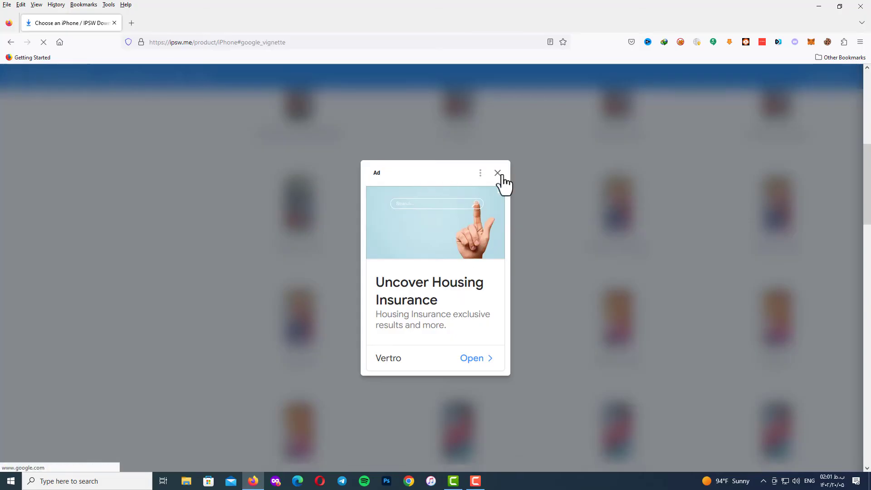
click(498, 172)
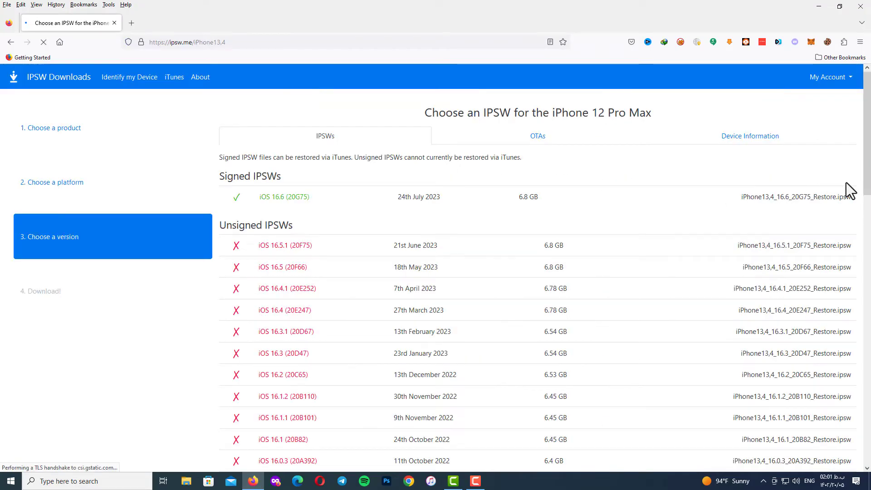
scroll(850, 191, down, 4)
Step: Select the signed iOS 16.6 (20G75) firmware, start its download, then close Firefox
drag(867, 198, 867, 136)
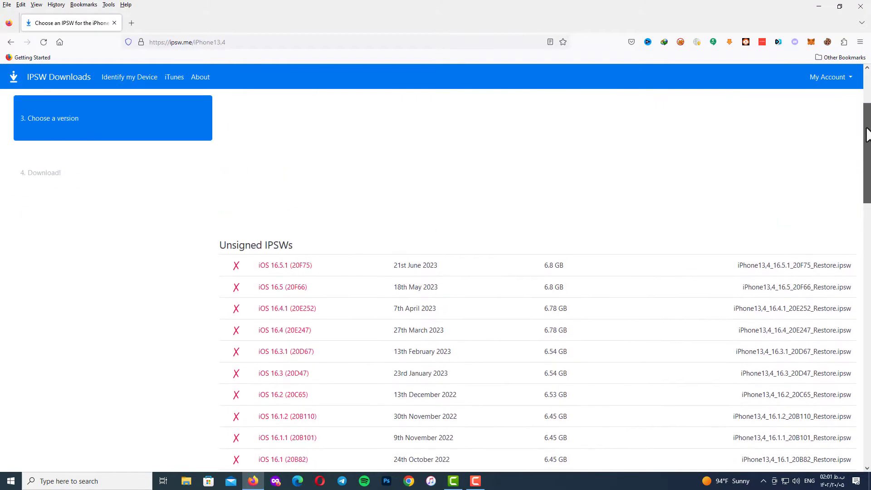
drag(867, 174, 867, 116)
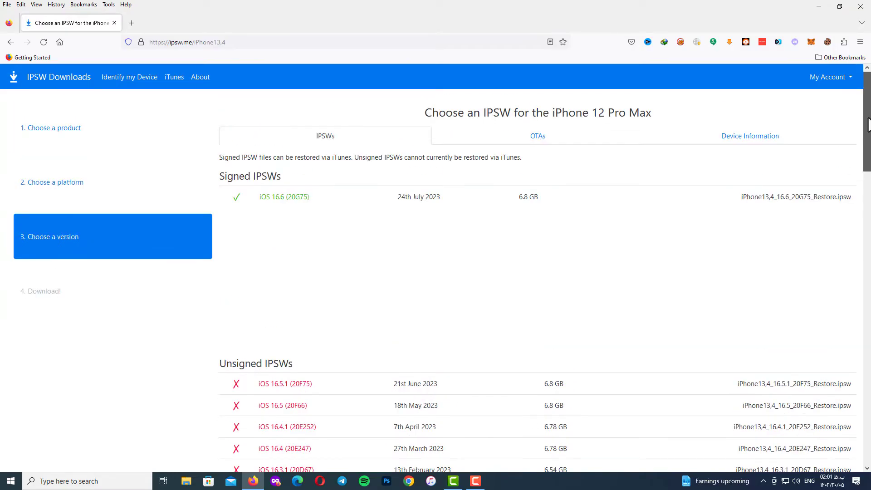
click(290, 198)
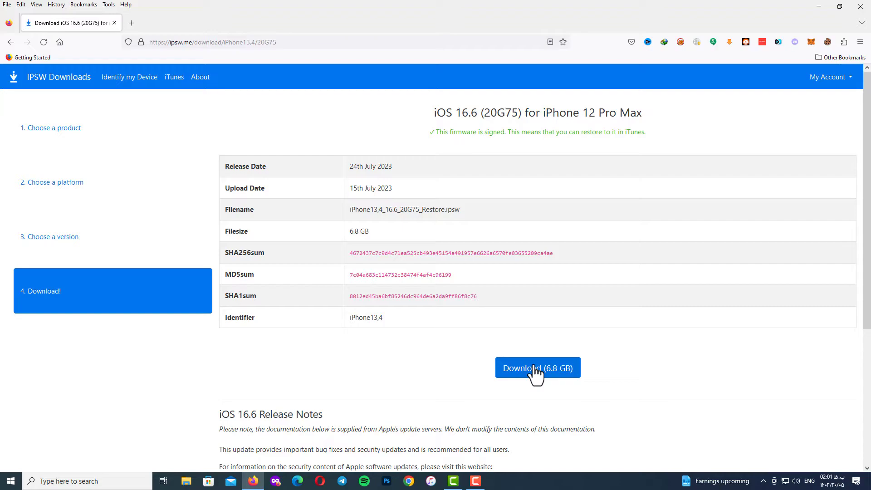
scroll(545, 272, down, 5)
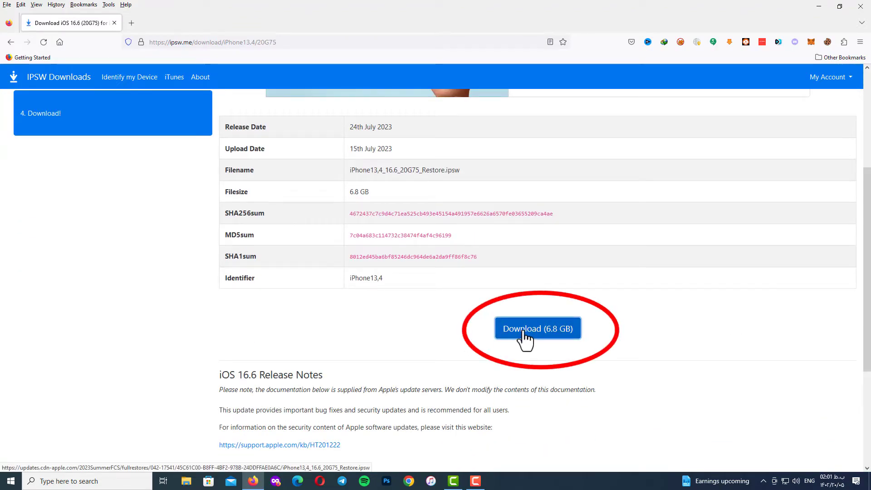
click(527, 334)
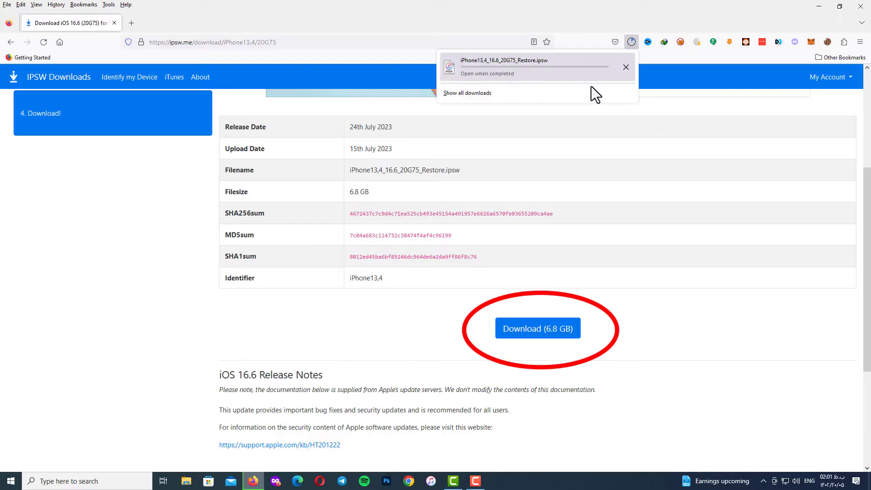
click(627, 68)
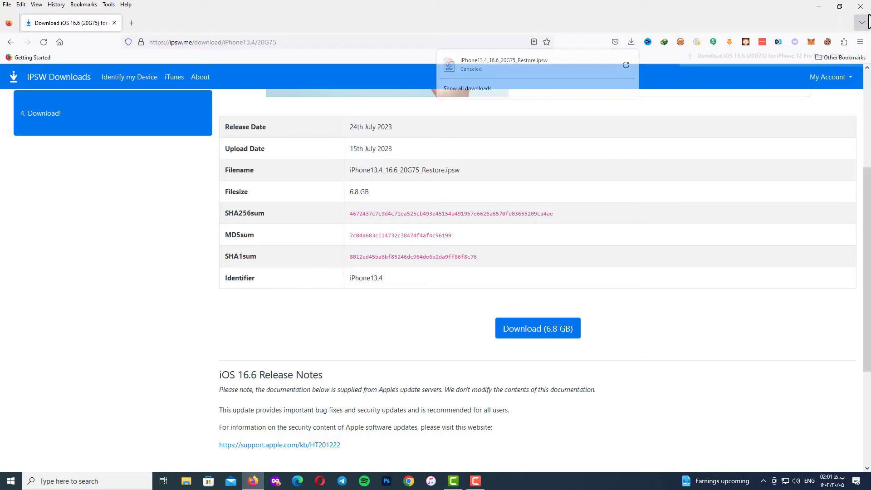
click(860, 6)
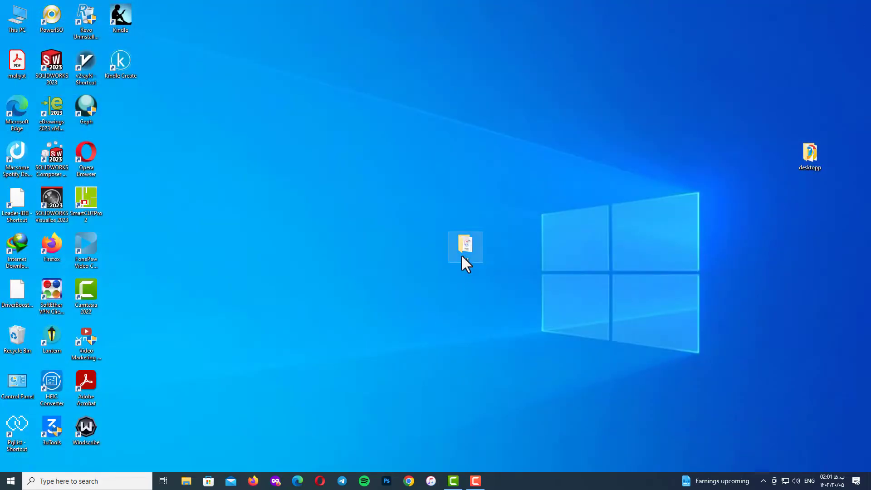
Step: View the ios folder's .ipsw restore file as Extra large icons, then close the window
double_click(466, 245)
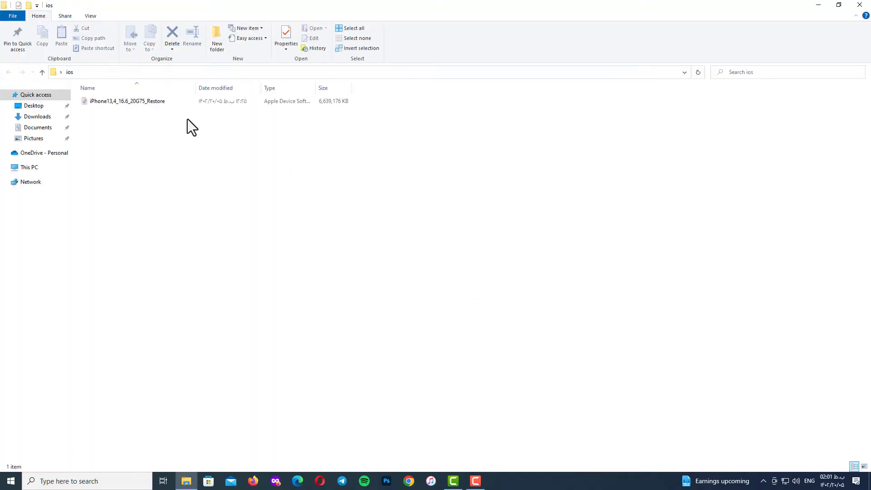
click(92, 16)
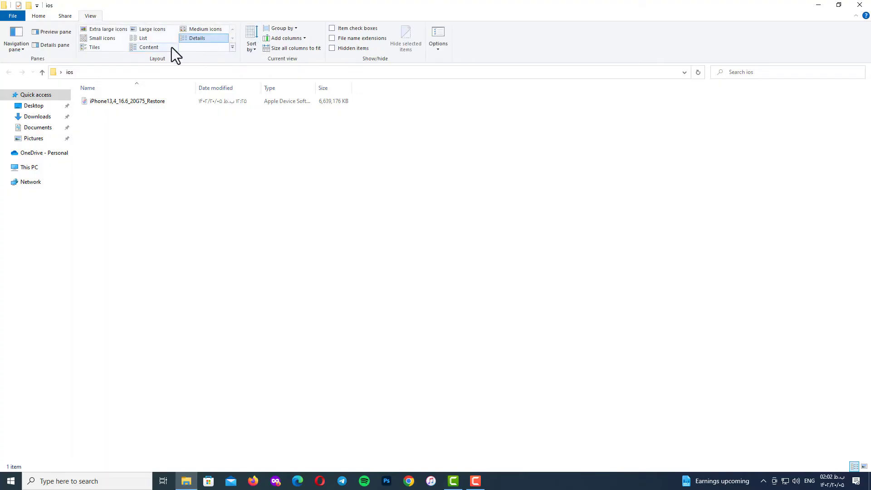
click(108, 29)
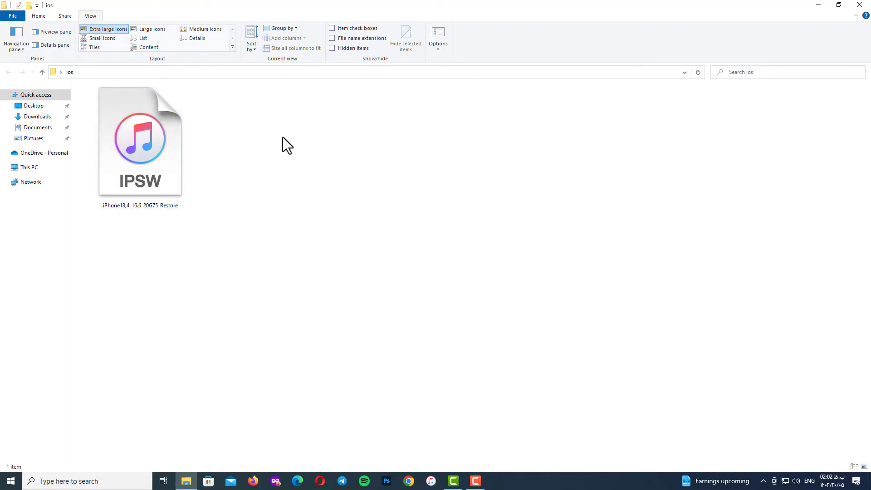
click(864, 13)
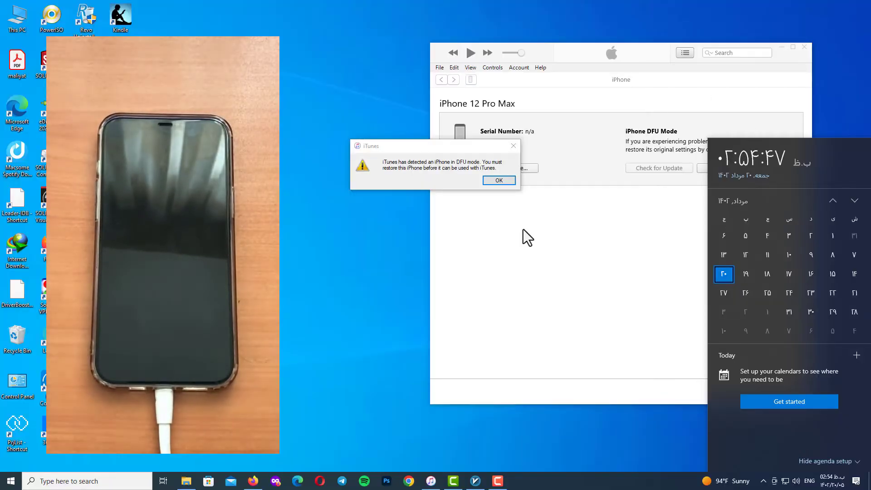
Step: Acknowledge the DFU-mode alert and start Restore iPhone with a chosen firmware file (Shift+click)
click(499, 182)
drag(672, 67, 551, 70)
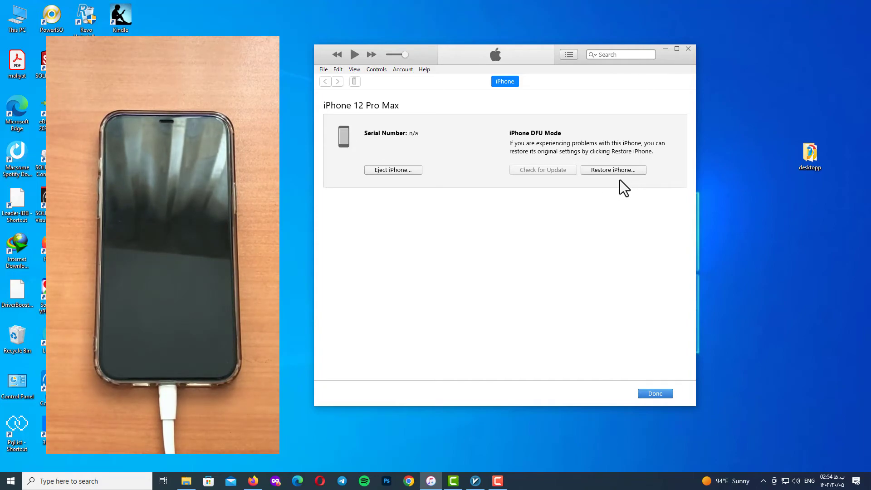
shift+click(614, 170)
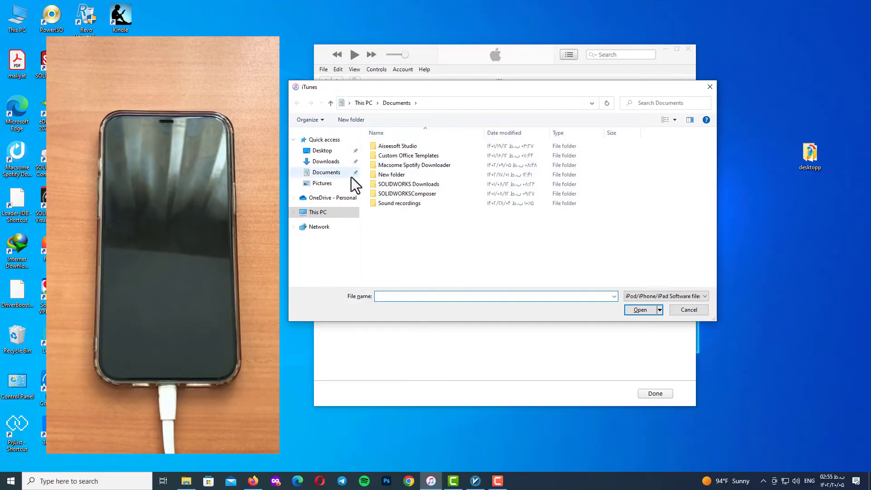
Step: Pick the iOS 16.6 .ipsw from Desktop > ios as the restore file
double_click(380, 156)
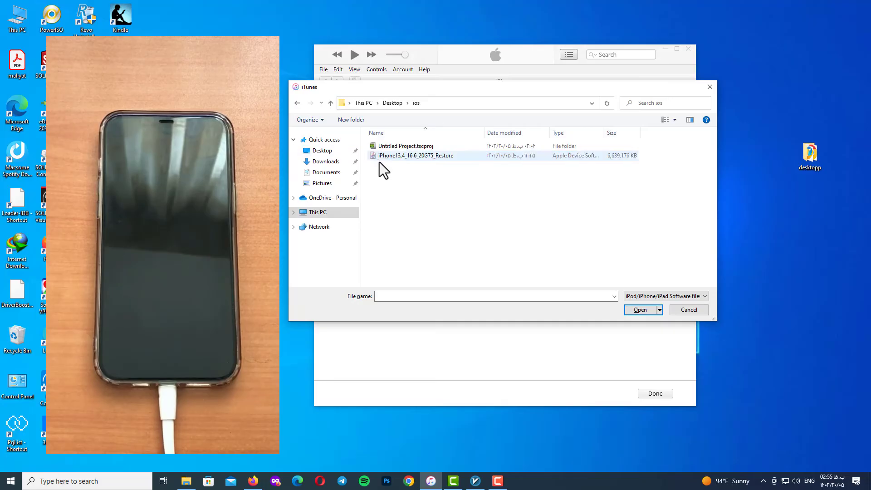
double_click(417, 157)
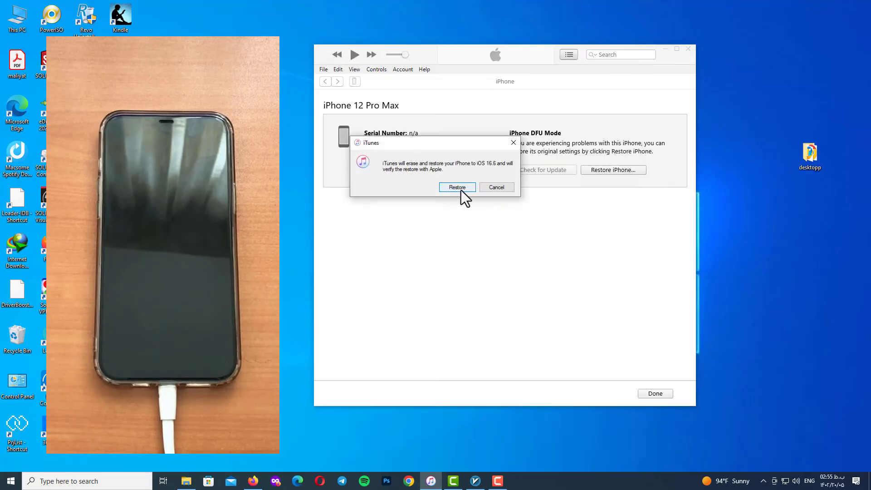
Step: Confirm Restore to erase the iPhone and install iOS 16.6
click(458, 187)
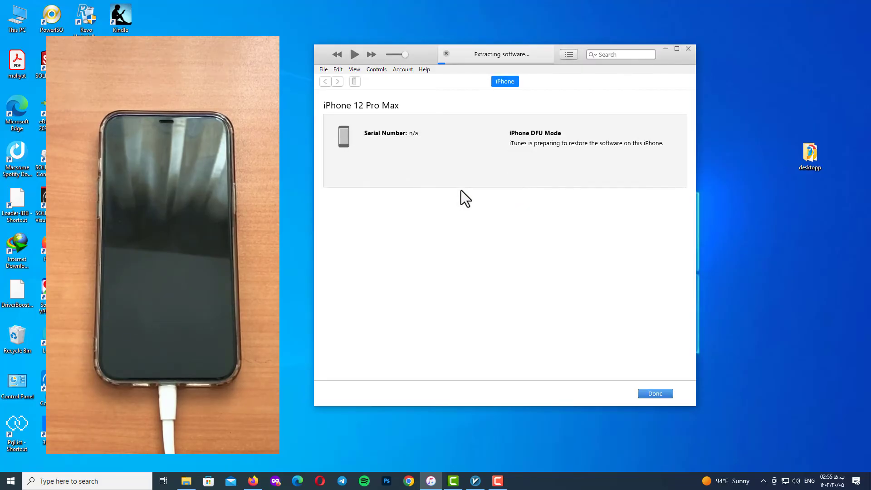